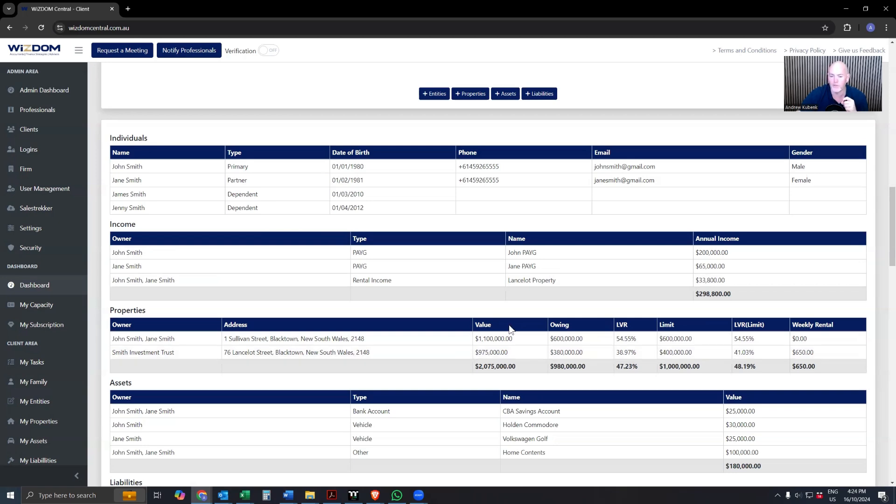
- Go to the capacity overview from the dashboard's additional borrowing figure and open the Additional Borrowing calculator
{"action": "scroll", "coordinate": [453, 348], "scroll_direction": "up", "scroll_amount": 6}
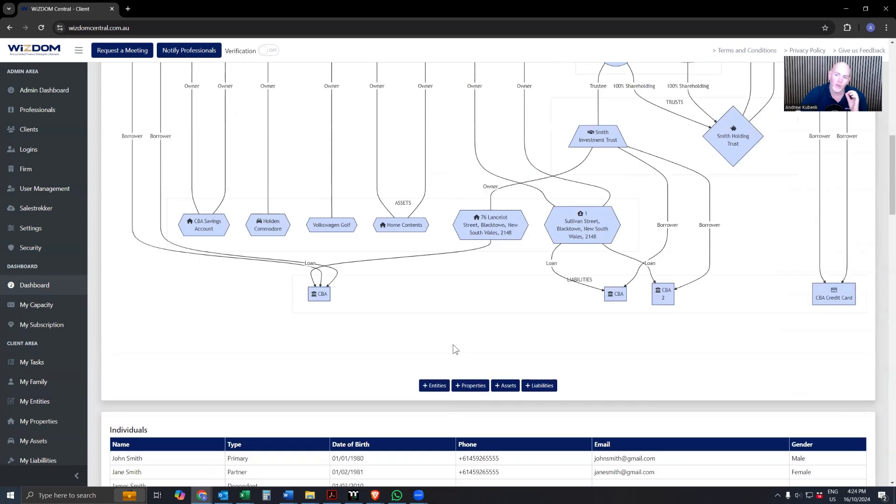
{"action": "scroll", "coordinate": [494, 327], "scroll_direction": "up", "scroll_amount": 4}
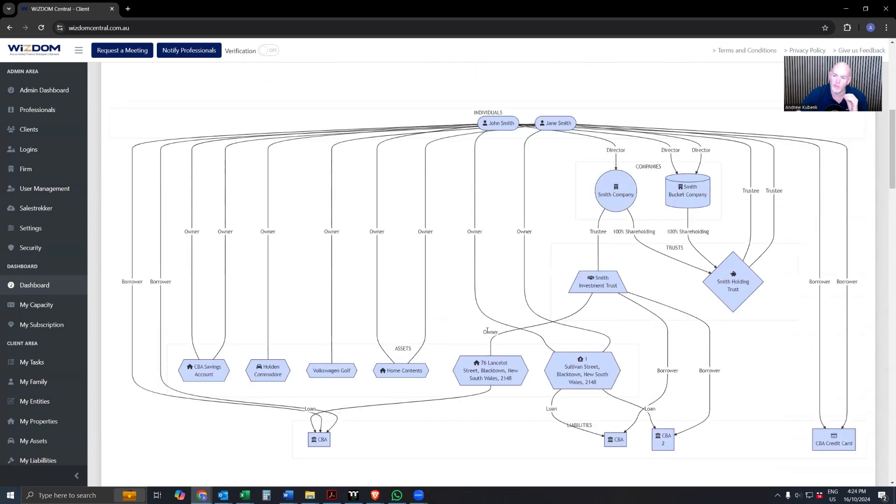
{"action": "scroll", "coordinate": [488, 330], "scroll_direction": "up", "scroll_amount": 6}
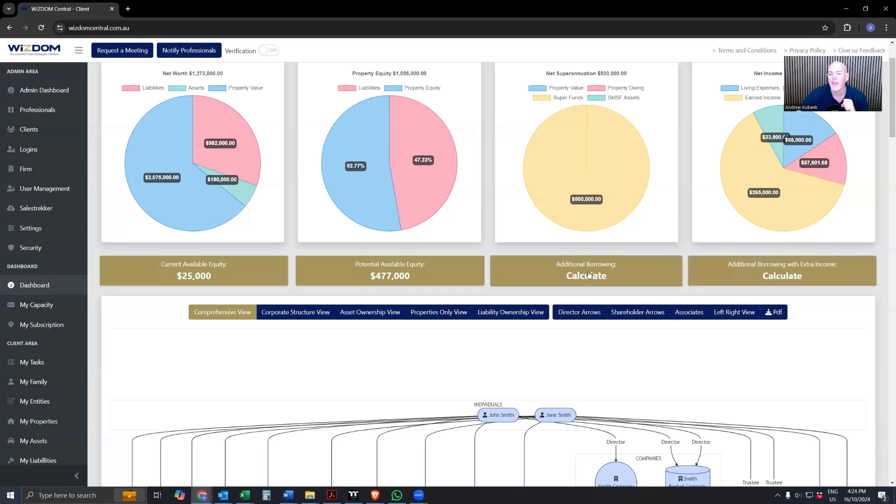
{"action": "left_click", "coordinate": [614, 267]}
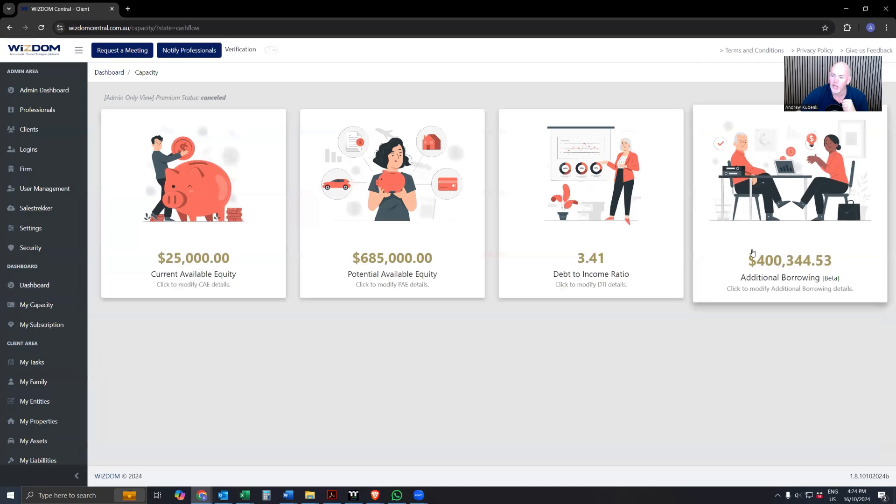
{"action": "left_click", "coordinate": [769, 248]}
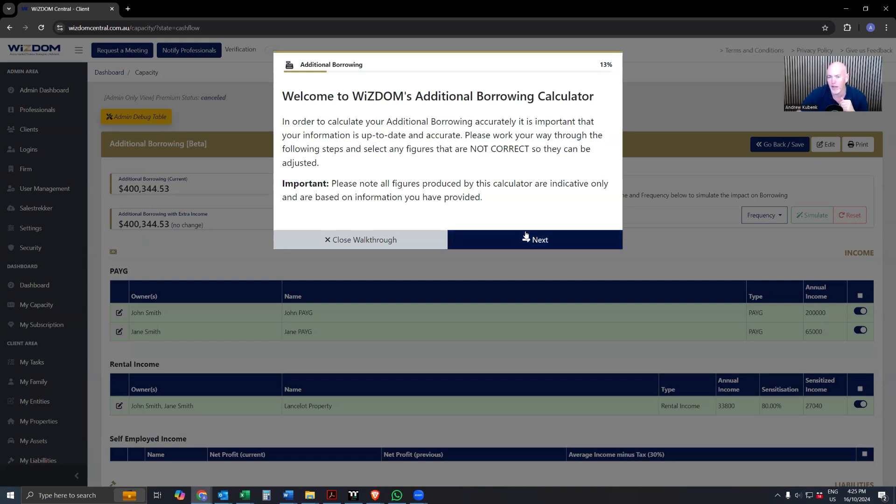
- Accept the household details and the existing PAYG, rental and self-employed income entries in the calculator walkthrough
{"action": "left_click", "coordinate": [514, 242]}
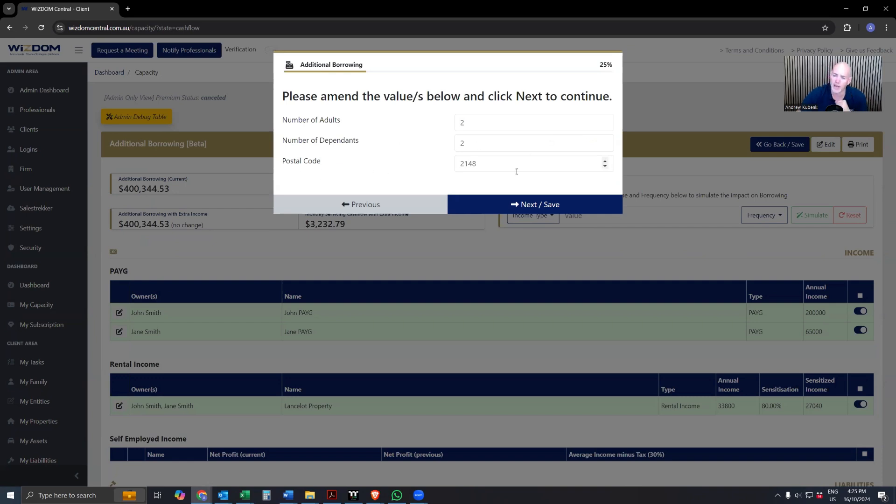
{"action": "left_click", "coordinate": [495, 210]}
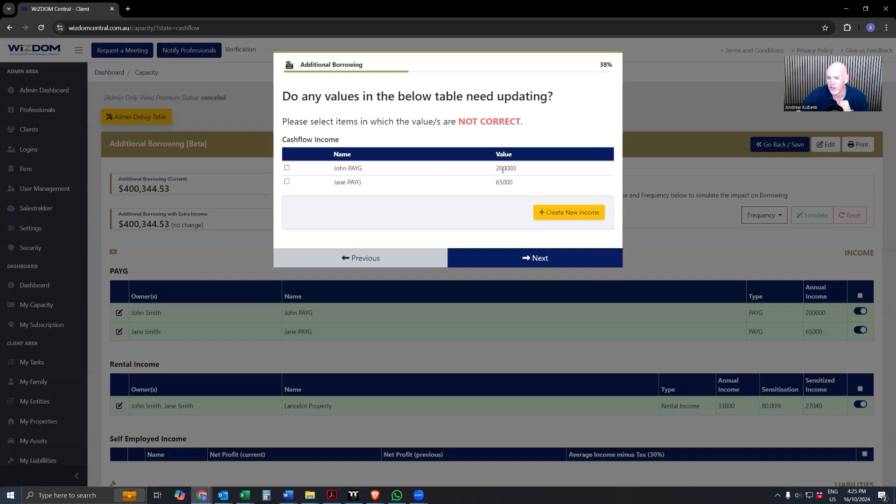
{"action": "left_click", "coordinate": [288, 167]}
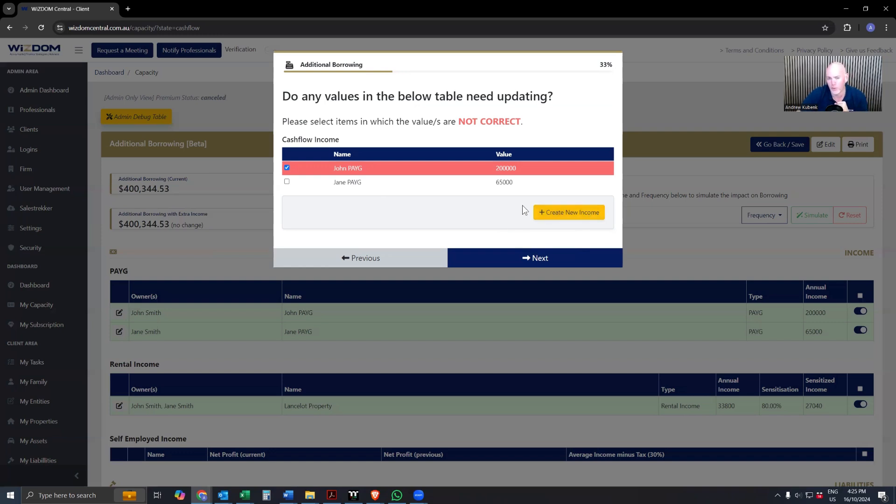
{"action": "left_click", "coordinate": [286, 167]}
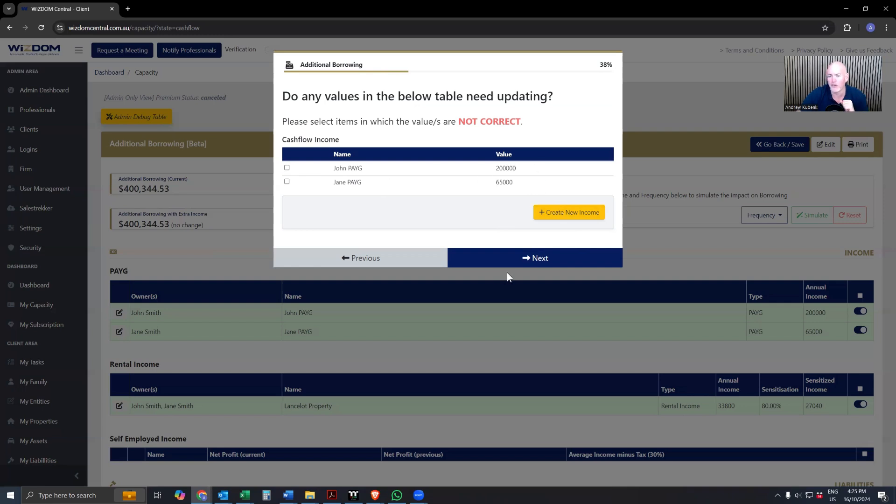
{"action": "left_click", "coordinate": [532, 257]}
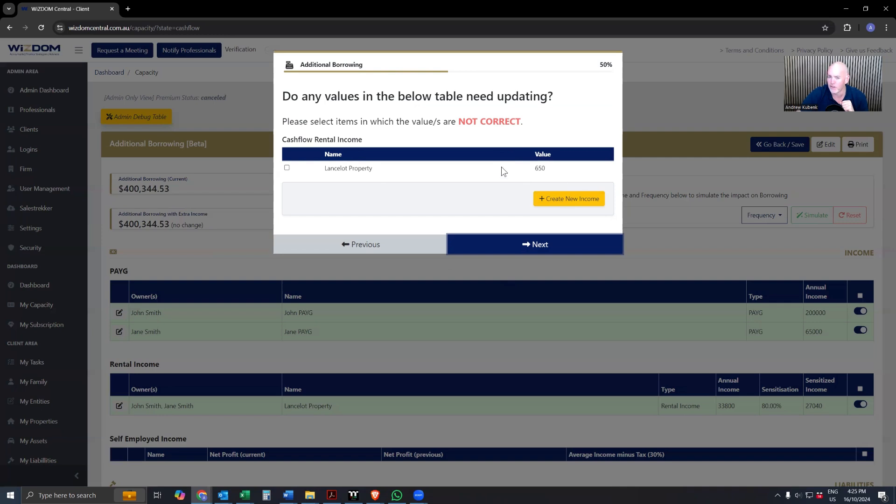
{"action": "left_click", "coordinate": [510, 242]}
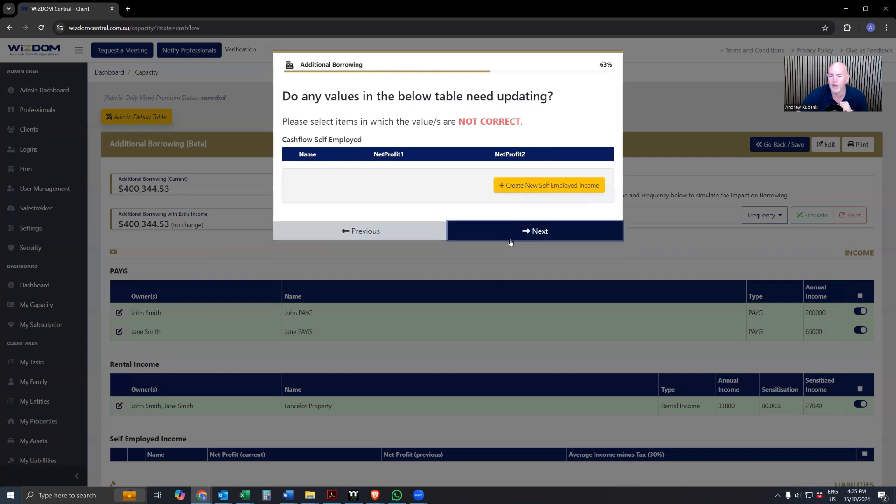
{"action": "left_click", "coordinate": [534, 232]}
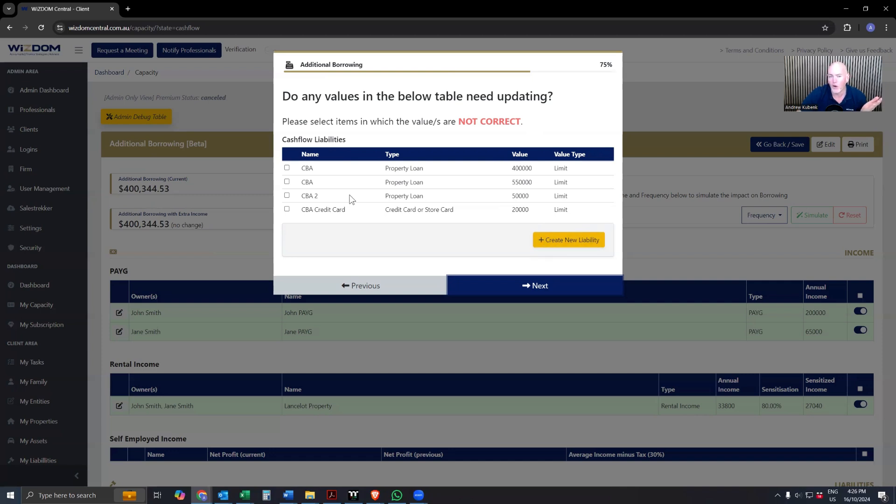
- Accept the listed liabilities and the living expenses declaration, and finish the walkthrough to reach the results
{"action": "left_click", "coordinate": [288, 181]}
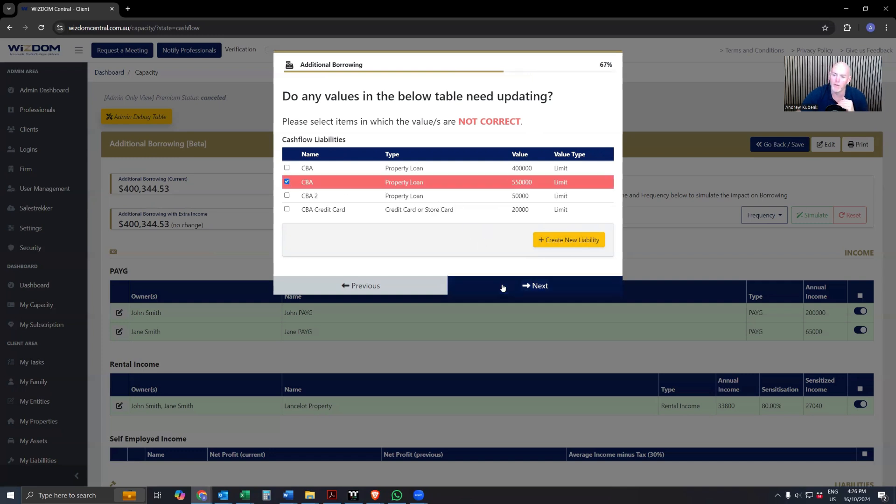
{"action": "left_click", "coordinate": [287, 181]}
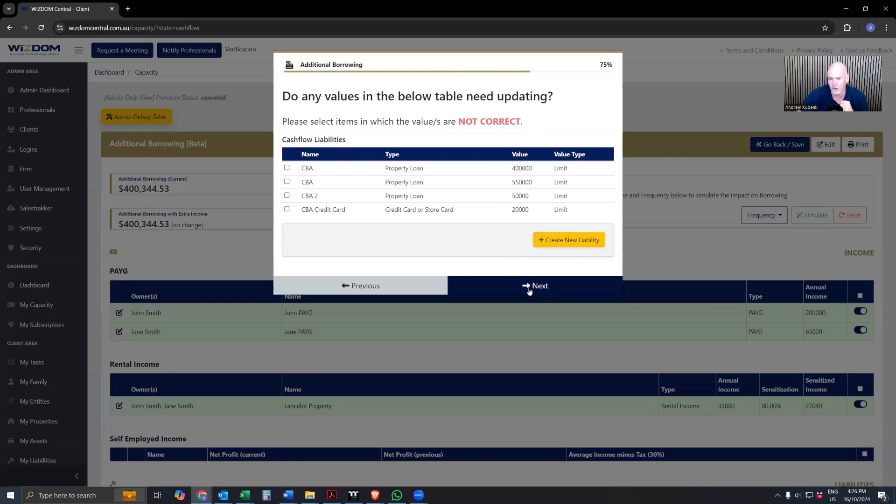
{"action": "left_click", "coordinate": [525, 288]}
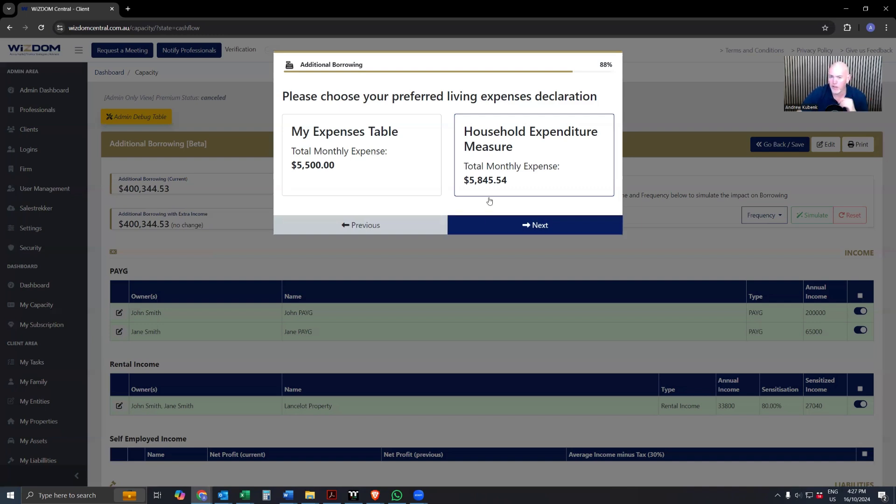
{"action": "left_click", "coordinate": [515, 229]}
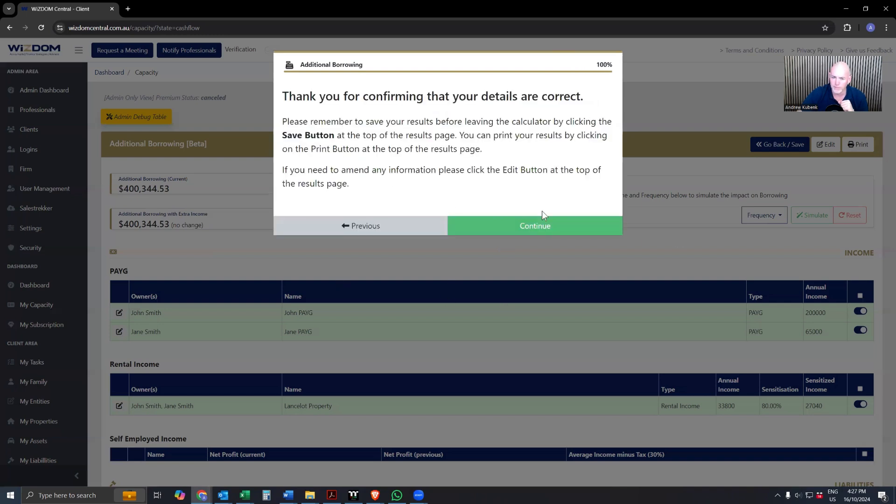
{"action": "left_click", "coordinate": [542, 228]}
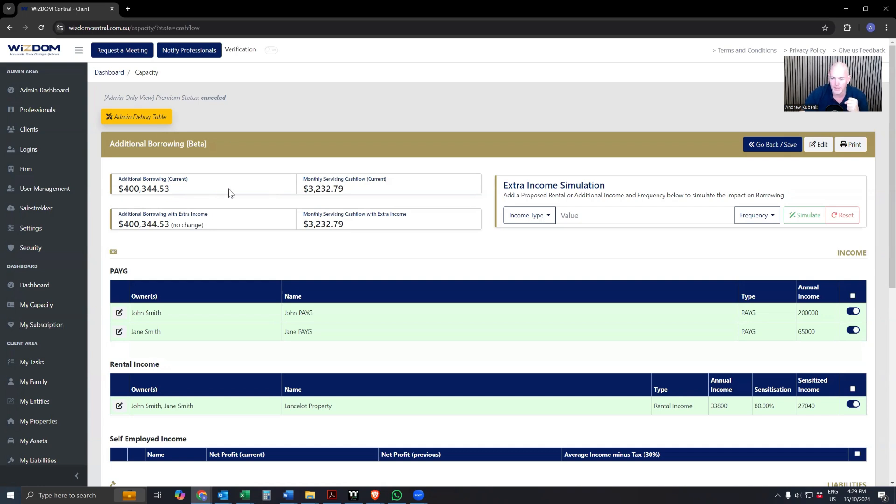
- Exclude the CBA Credit Card from the liabilities and check the effect on the additional borrowing figure
{"action": "scroll", "coordinate": [362, 245], "scroll_direction": "down", "scroll_amount": 2}
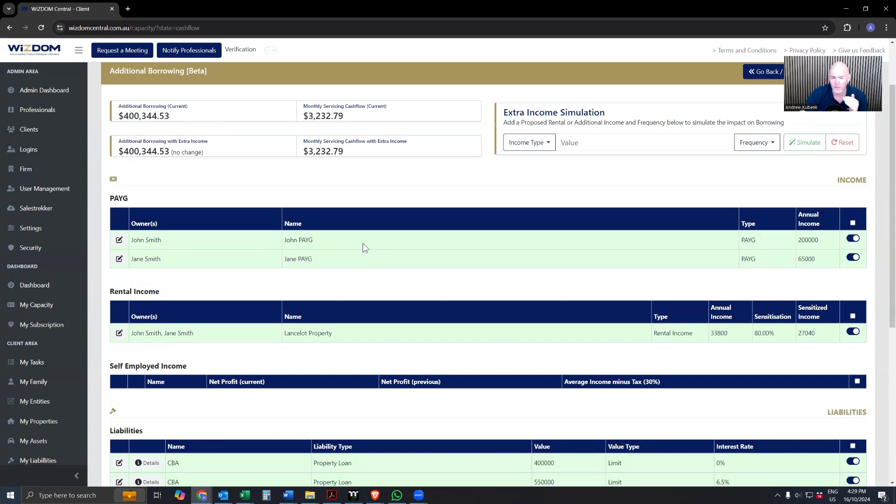
{"action": "scroll", "coordinate": [409, 263], "scroll_direction": "down", "scroll_amount": 2}
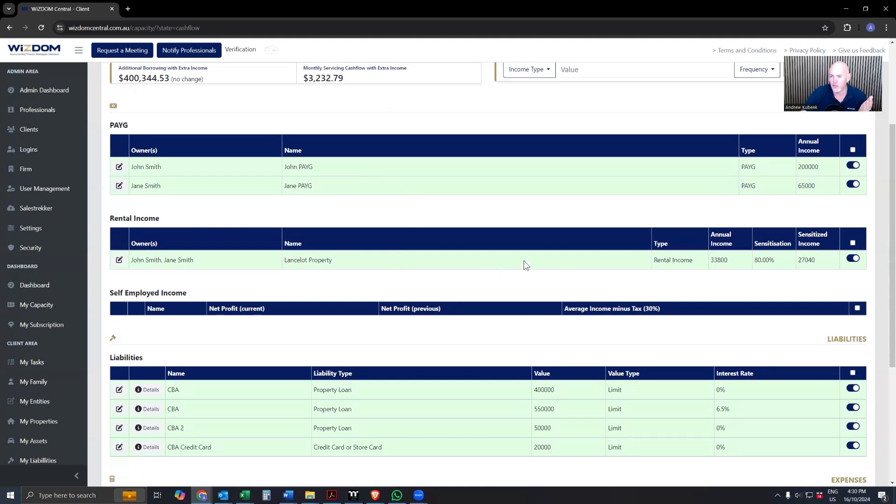
{"action": "scroll", "coordinate": [522, 261], "scroll_direction": "down", "scroll_amount": 2}
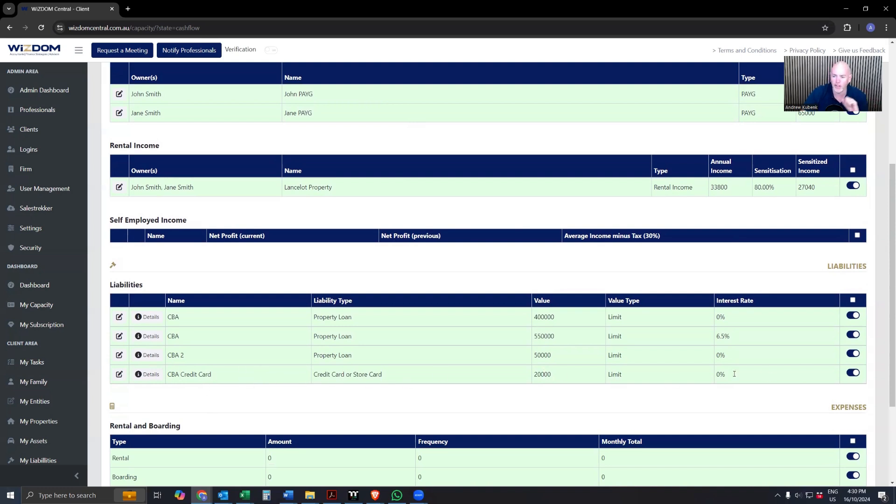
{"action": "left_click", "coordinate": [854, 373]}
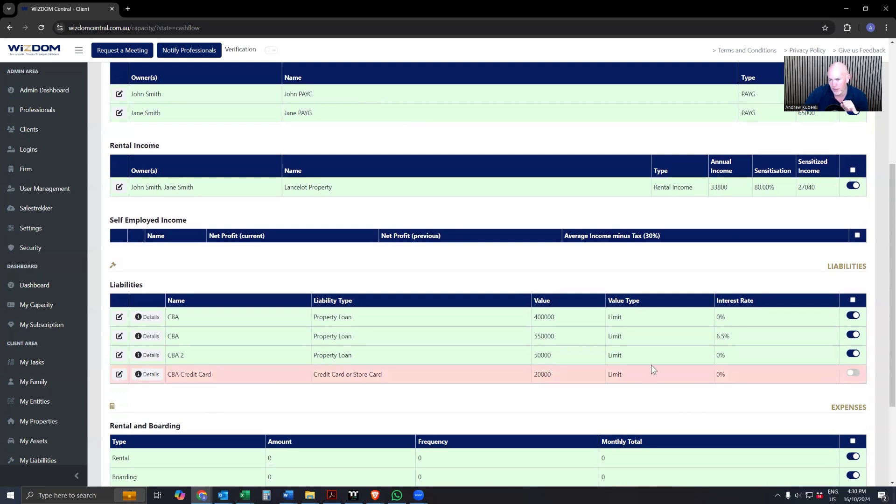
{"action": "scroll", "coordinate": [482, 290], "scroll_direction": "up", "scroll_amount": 5}
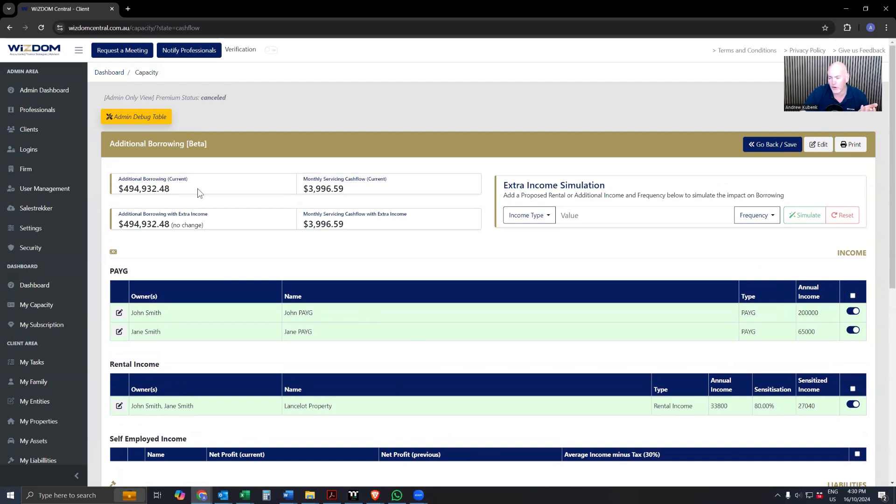
- Include the CBA Credit Card in the liabilities again and check the additional borrowing figure
{"action": "scroll", "coordinate": [313, 254], "scroll_direction": "down", "scroll_amount": 2}
{"action": "scroll", "coordinate": [519, 358], "scroll_direction": "down", "scroll_amount": 2}
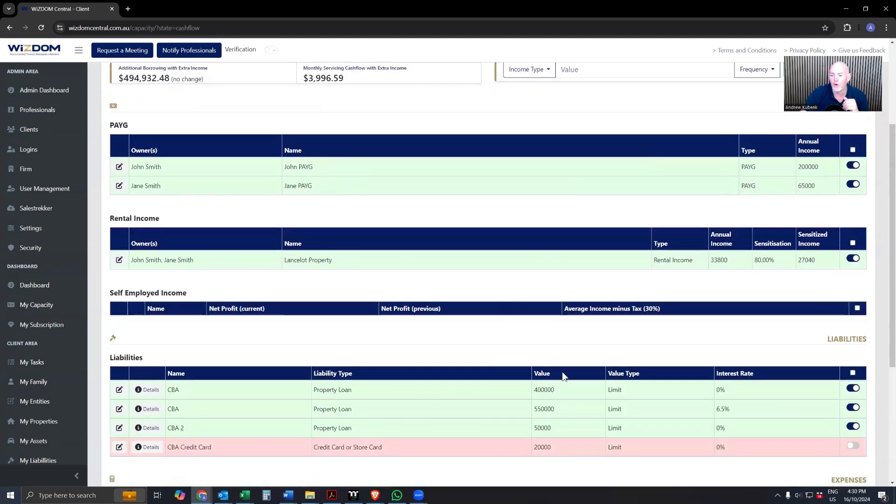
{"action": "left_click", "coordinate": [852, 446]}
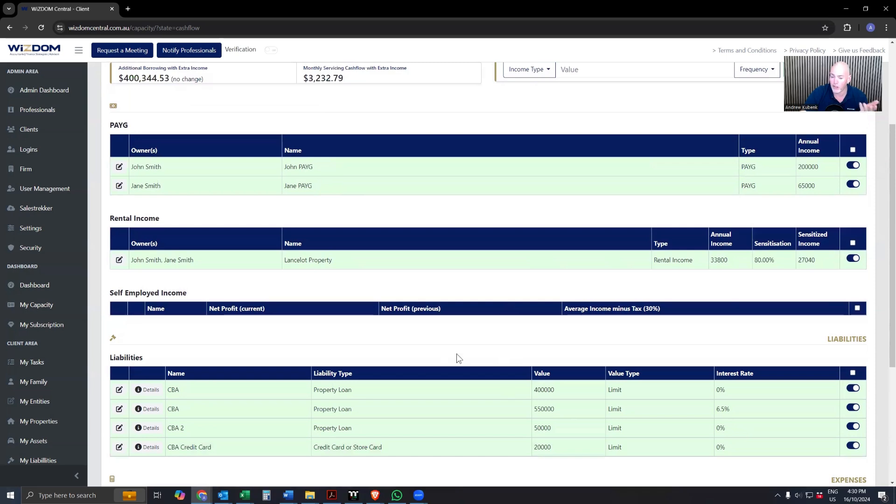
{"action": "scroll", "coordinate": [390, 310], "scroll_direction": "up", "scroll_amount": 4}
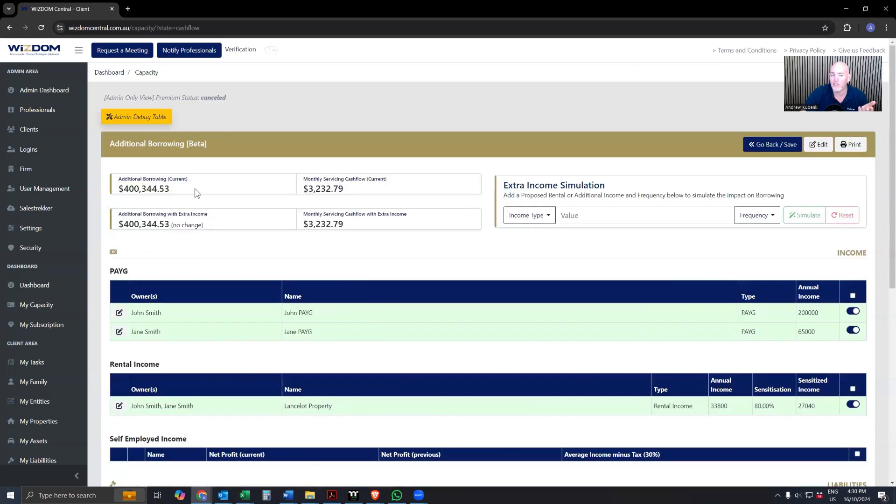
{"action": "scroll", "coordinate": [443, 281], "scroll_direction": "down", "scroll_amount": 4}
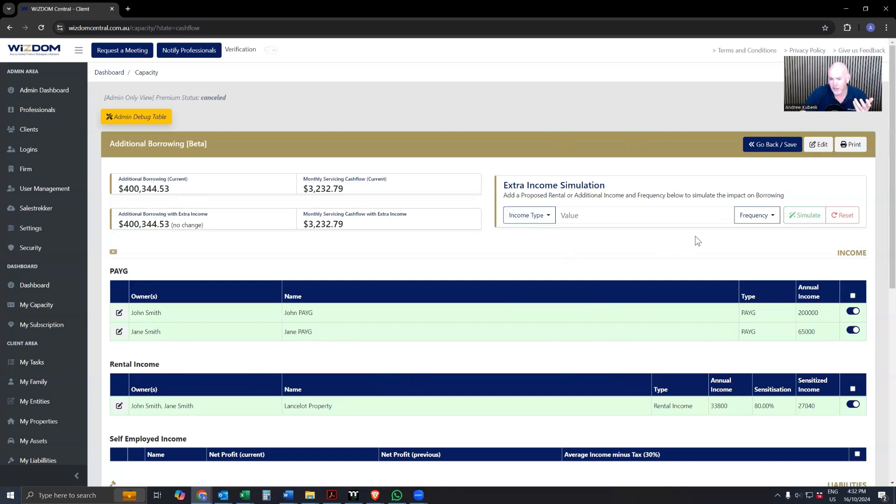
- Simulate extra rental income of 450 weekly, review its effect on borrowing, and reset the simulation
{"action": "left_click", "coordinate": [541, 218]}
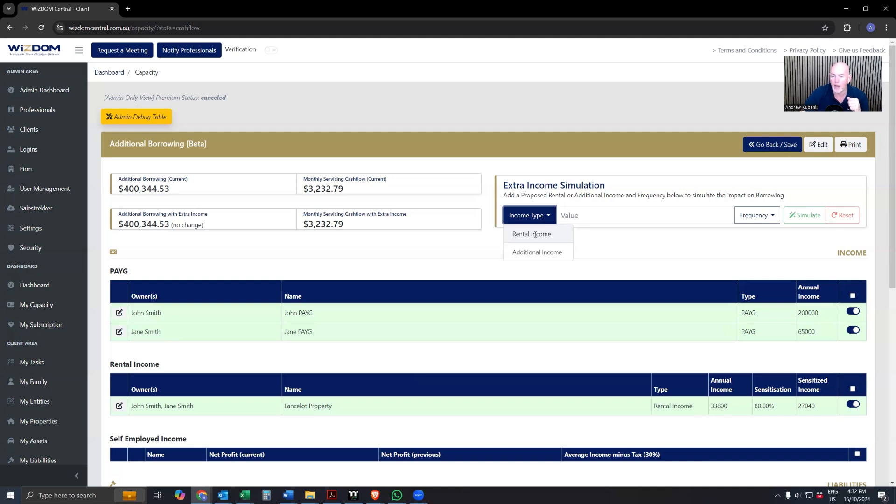
{"action": "left_click", "coordinate": [535, 234]}
{"action": "left_click", "coordinate": [577, 216]}
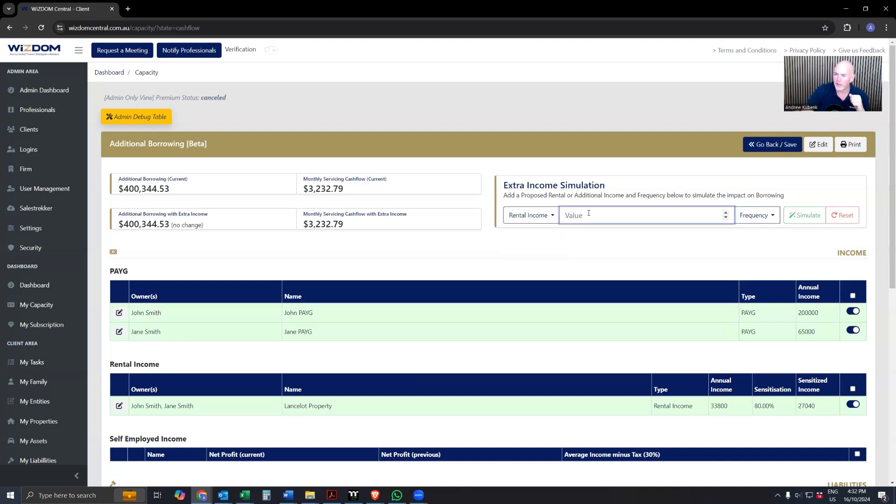
{"action": "type", "text": "450"}
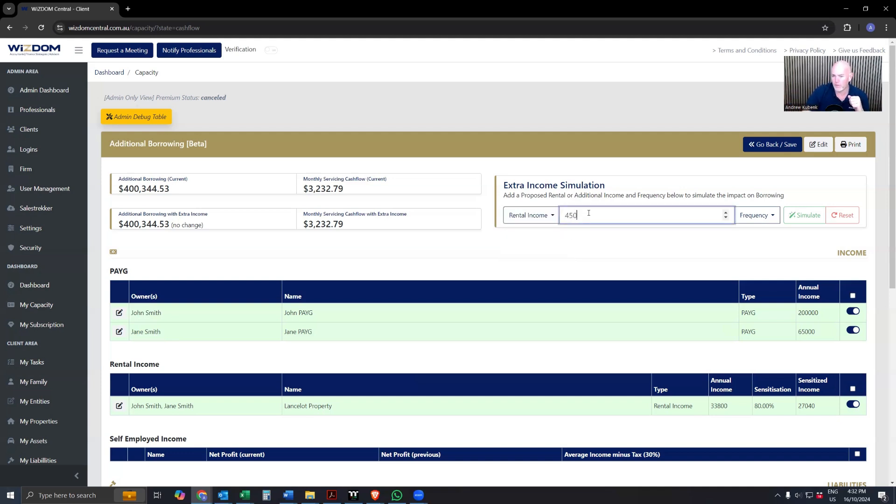
{"action": "left_click", "coordinate": [755, 216]}
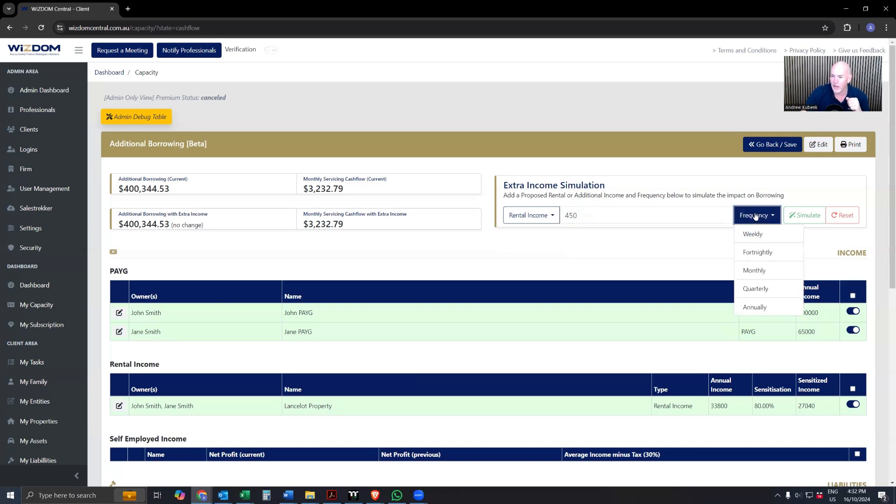
{"action": "left_click", "coordinate": [758, 235]}
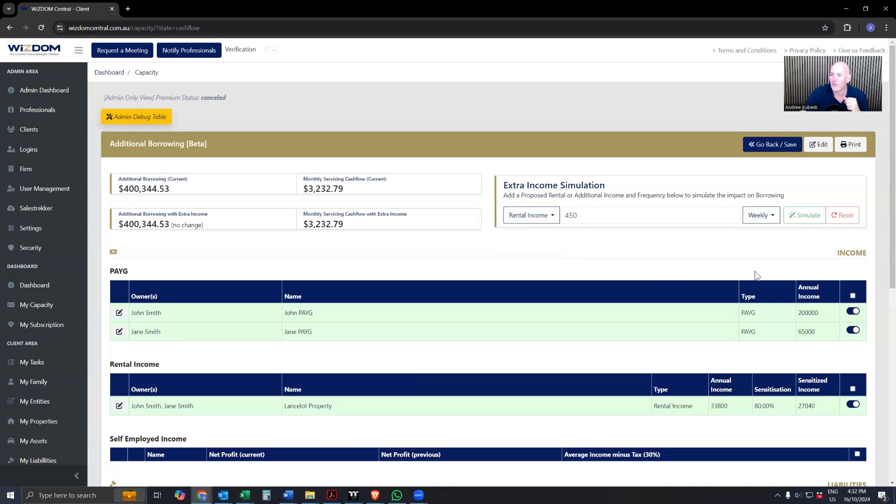
{"action": "left_click", "coordinate": [815, 219]}
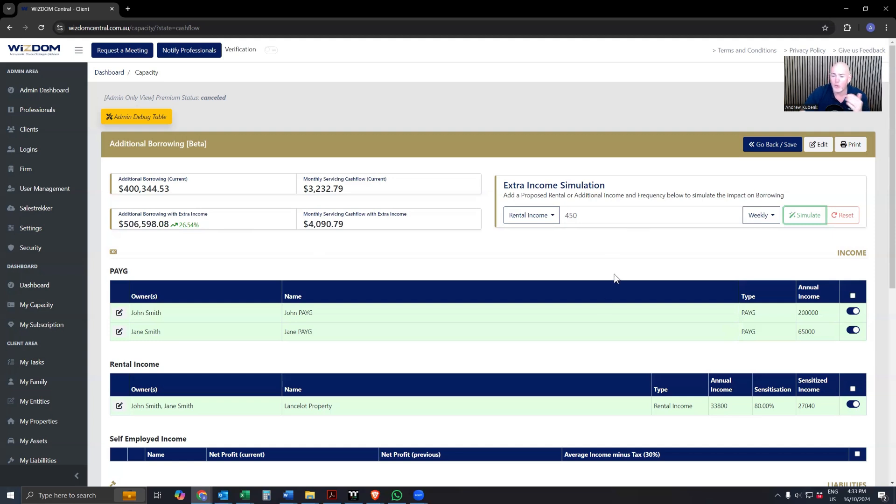
{"action": "scroll", "coordinate": [566, 280], "scroll_direction": "down", "scroll_amount": 1}
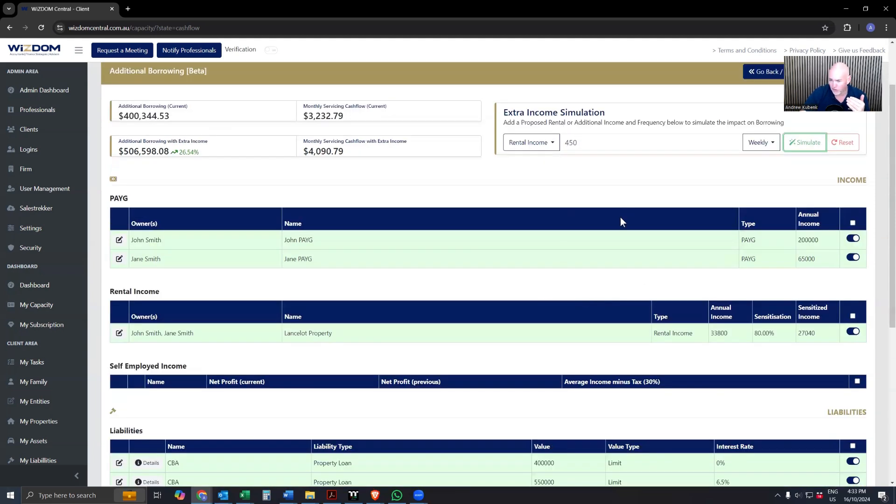
{"action": "scroll", "coordinate": [718, 277], "scroll_direction": "up", "scroll_amount": 1}
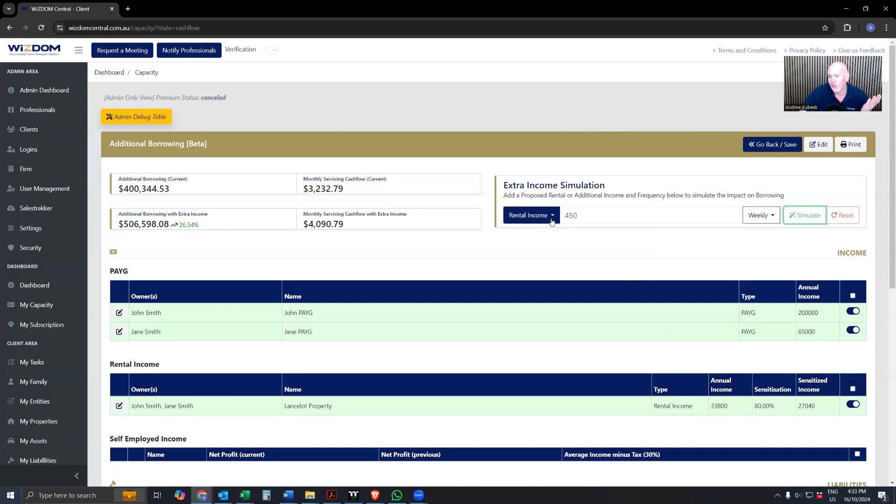
{"action": "left_click", "coordinate": [843, 215]}
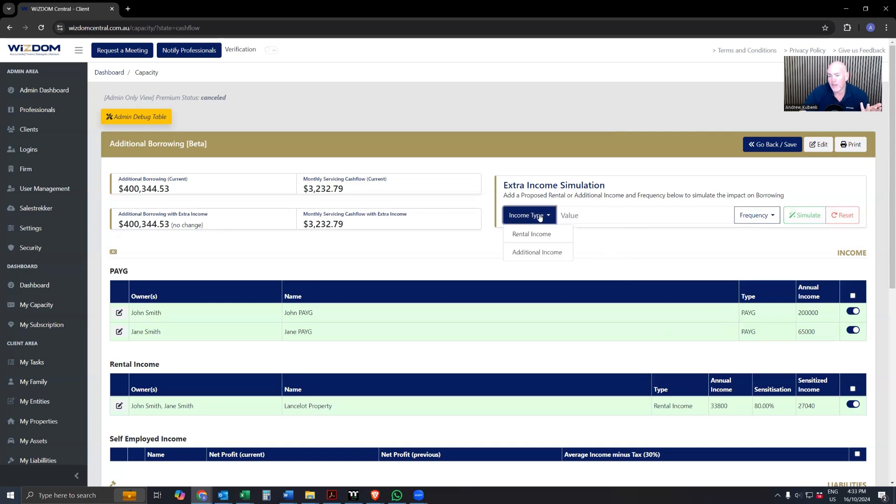
- Simulate additional income of 20000 annually in the Extra Income Simulation and review the results
{"action": "left_click", "coordinate": [537, 254]}
{"action": "left_click", "coordinate": [587, 213]}
{"action": "type", "text": "20000"}
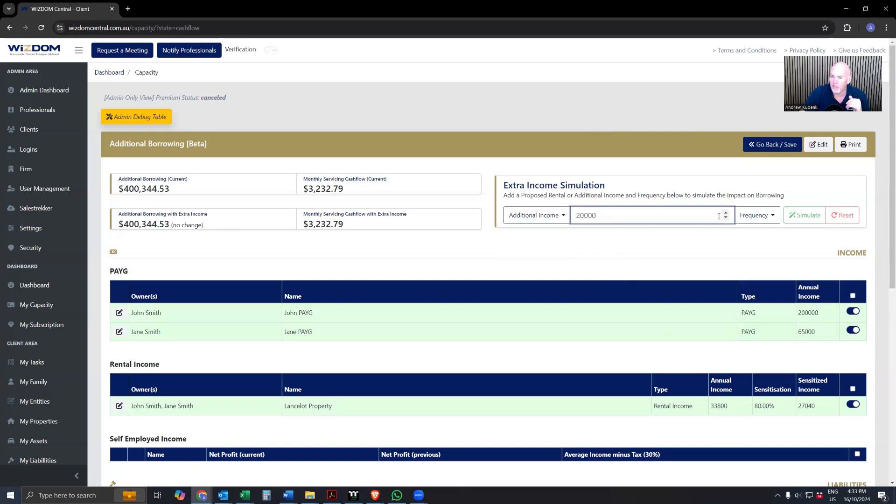
{"action": "left_click", "coordinate": [776, 216]}
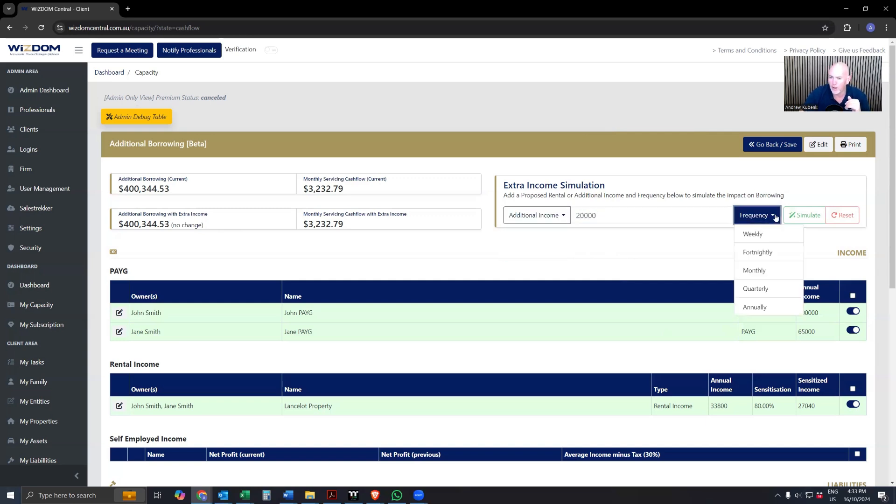
{"action": "left_click", "coordinate": [757, 307]}
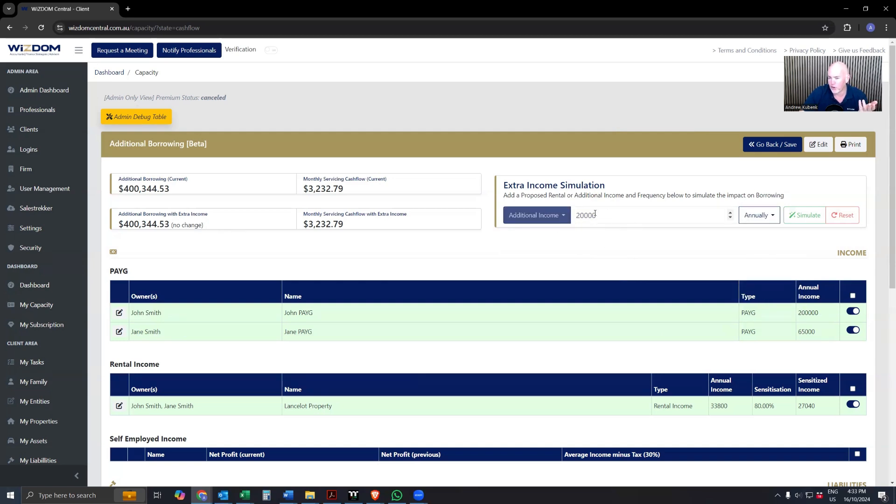
{"action": "left_click", "coordinate": [792, 218]}
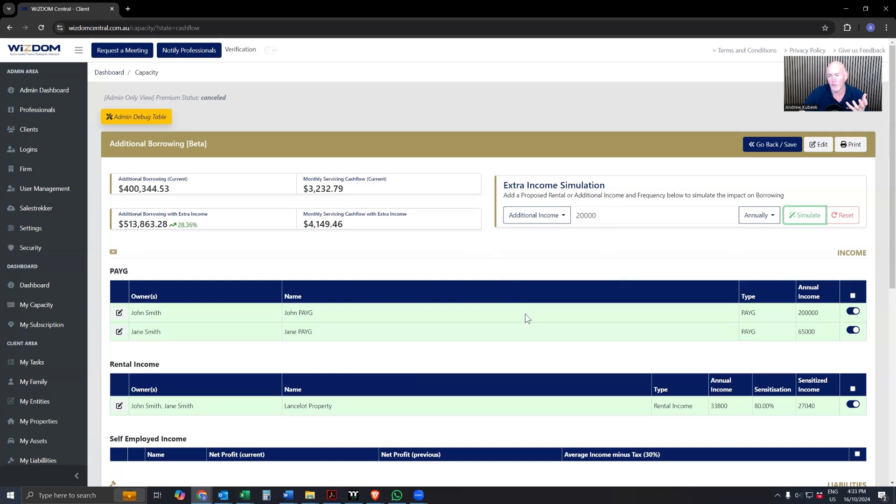
{"action": "scroll", "coordinate": [487, 276], "scroll_direction": "down", "scroll_amount": 1}
{"action": "scroll", "coordinate": [485, 276], "scroll_direction": "down", "scroll_amount": 1}
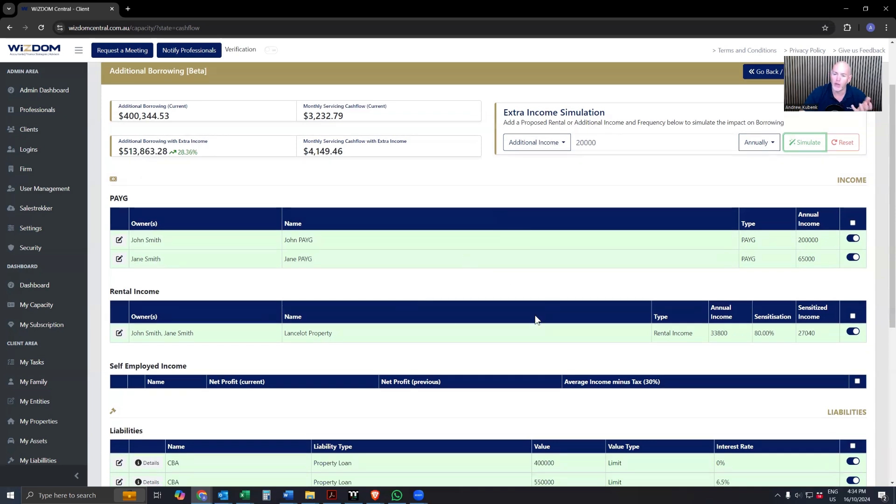